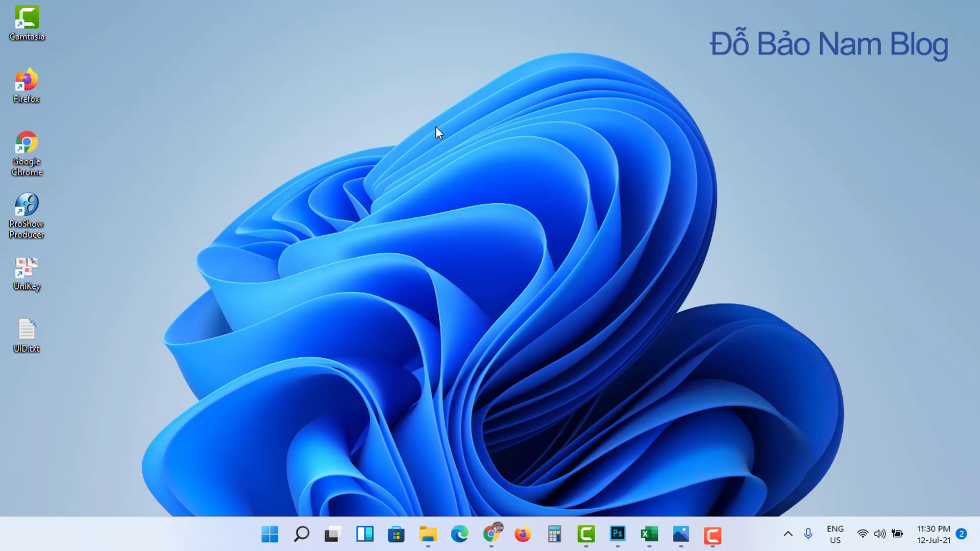
Open the desktop background settings from the desktop's personalization options
right_click(406, 121)
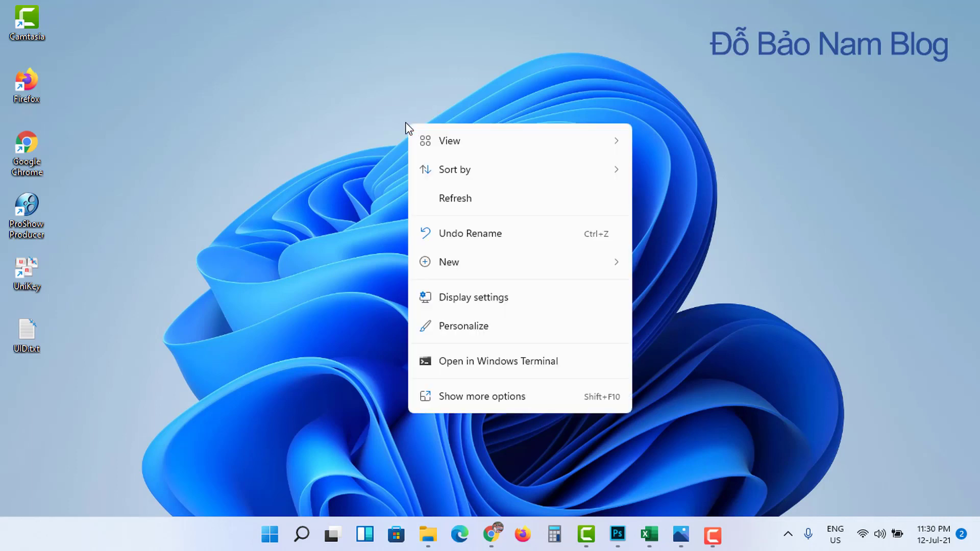
click(463, 328)
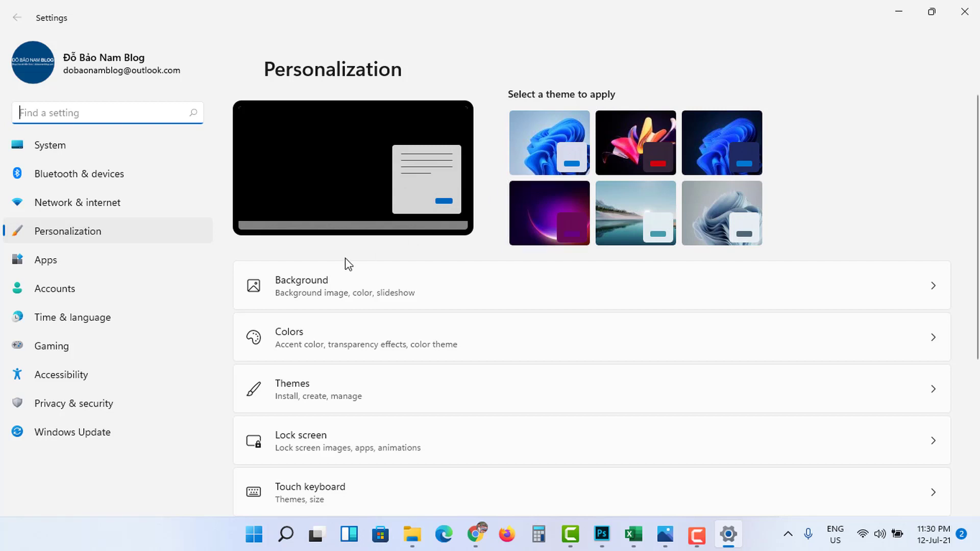
click(327, 291)
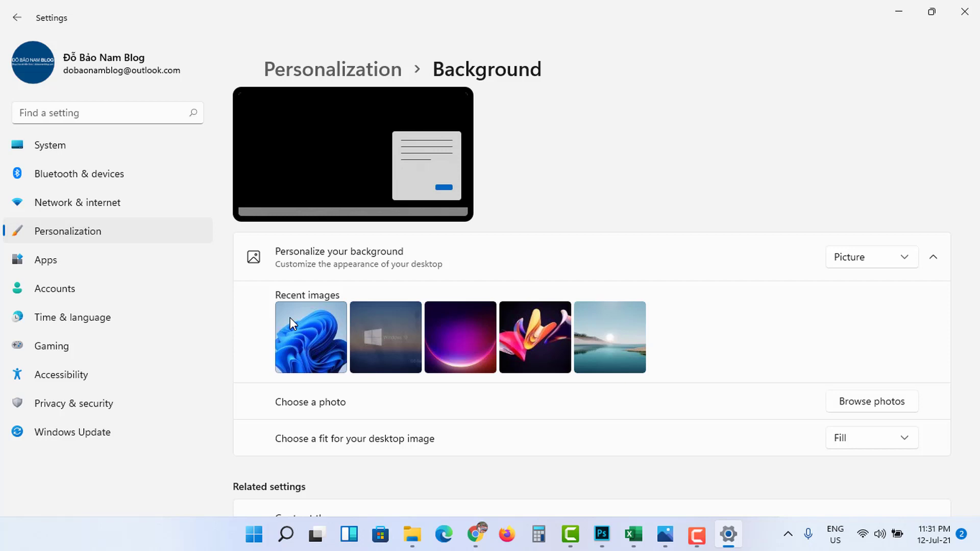
Browse for a background photo and open the Videos\Win11\img goc\Win11 folder
click(867, 406)
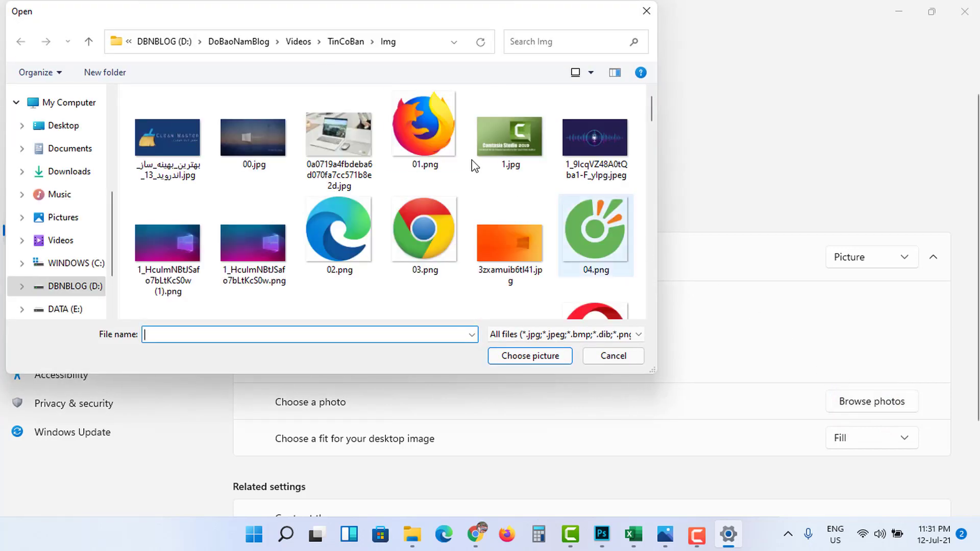
click(299, 45)
scroll(215, 235, down, 1)
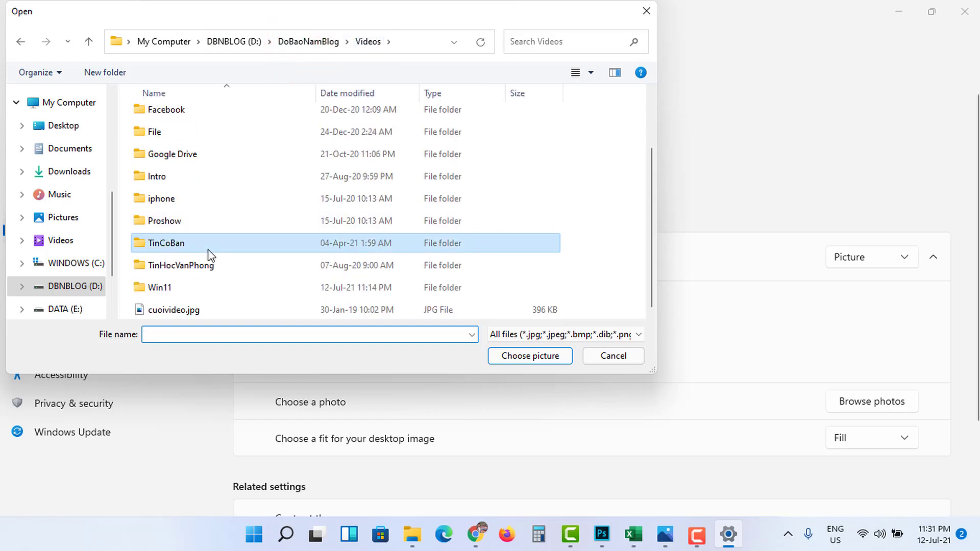
double_click(168, 287)
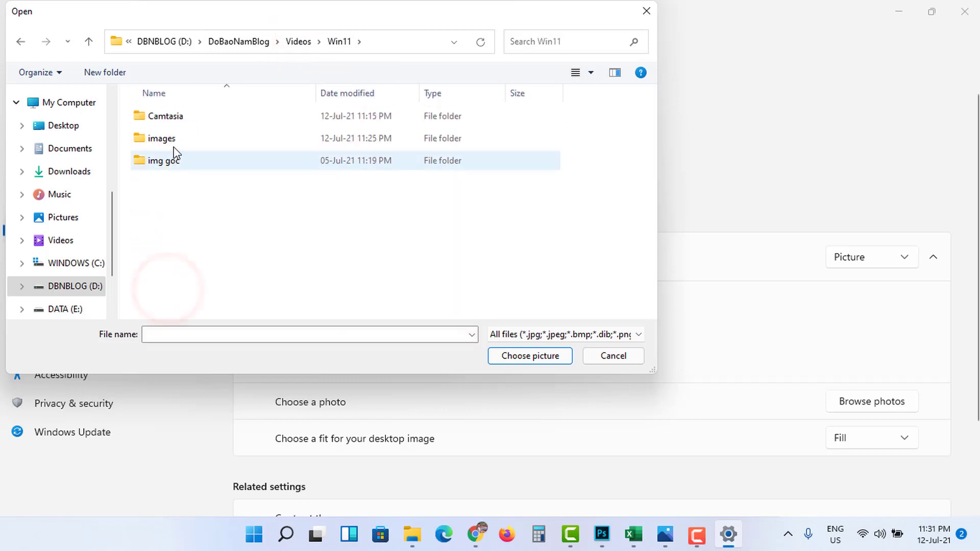
double_click(156, 161)
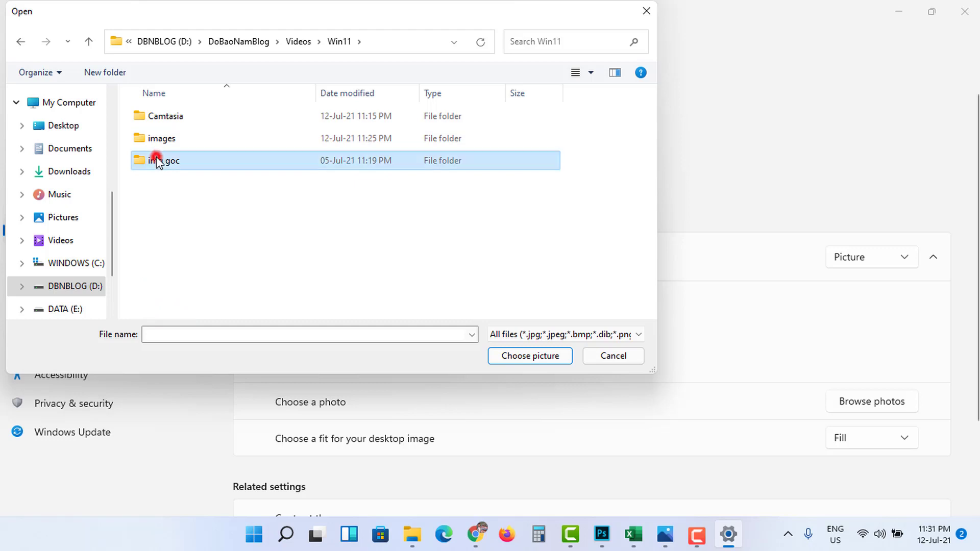
click(167, 141)
double_click(166, 141)
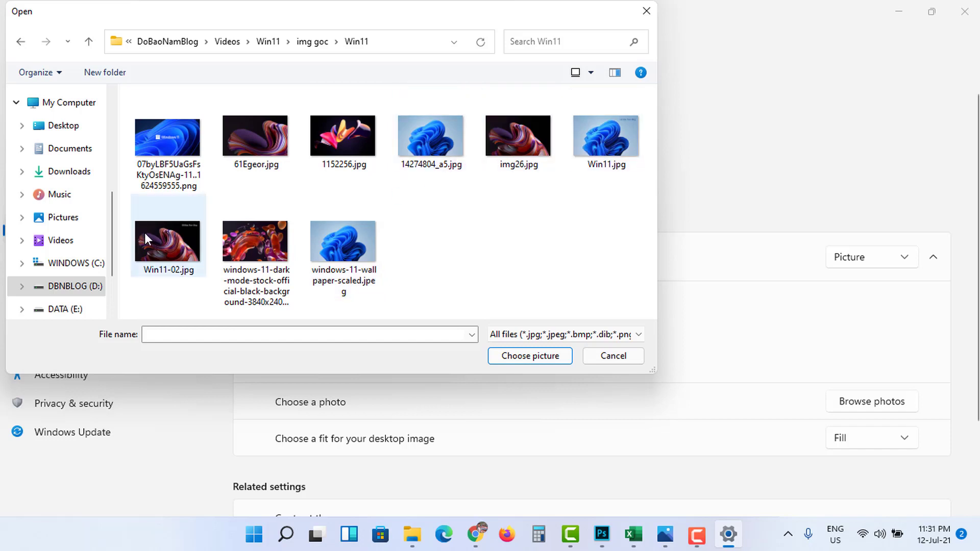
Choose Win11-02.jpg as the desktop background and minimize the settings window to show the desktop
click(158, 237)
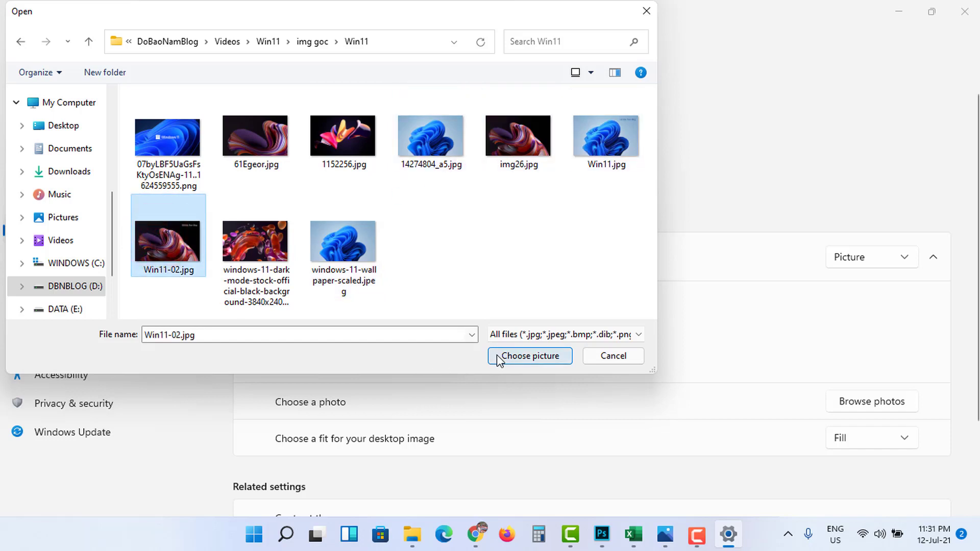
click(513, 356)
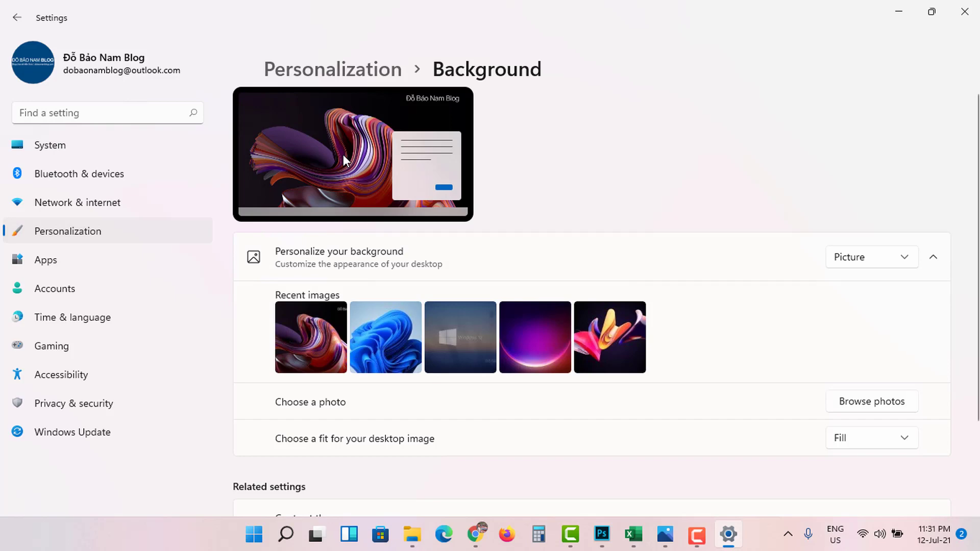
click(907, 16)
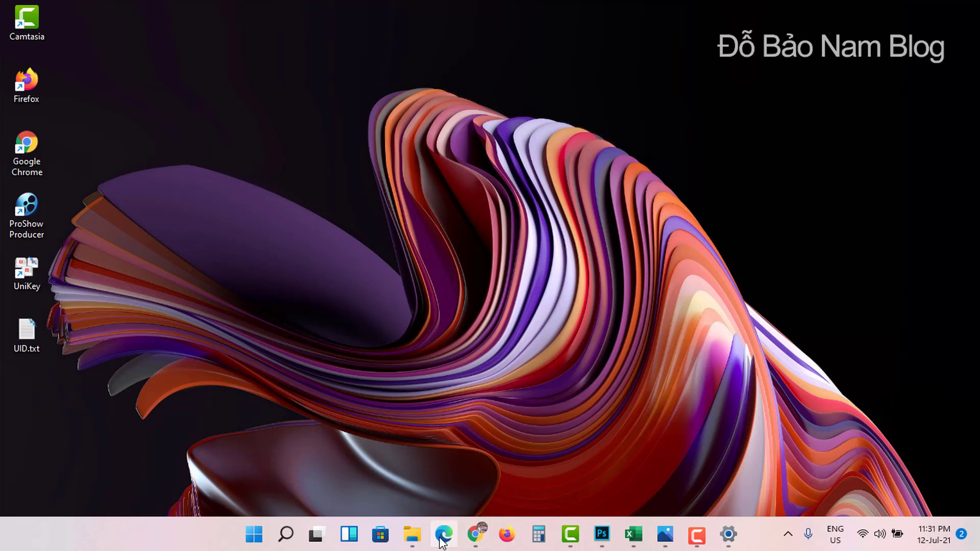
Switch to File Explorer and open the Win11 folder inside img goc, under Videos\Win11
click(412, 535)
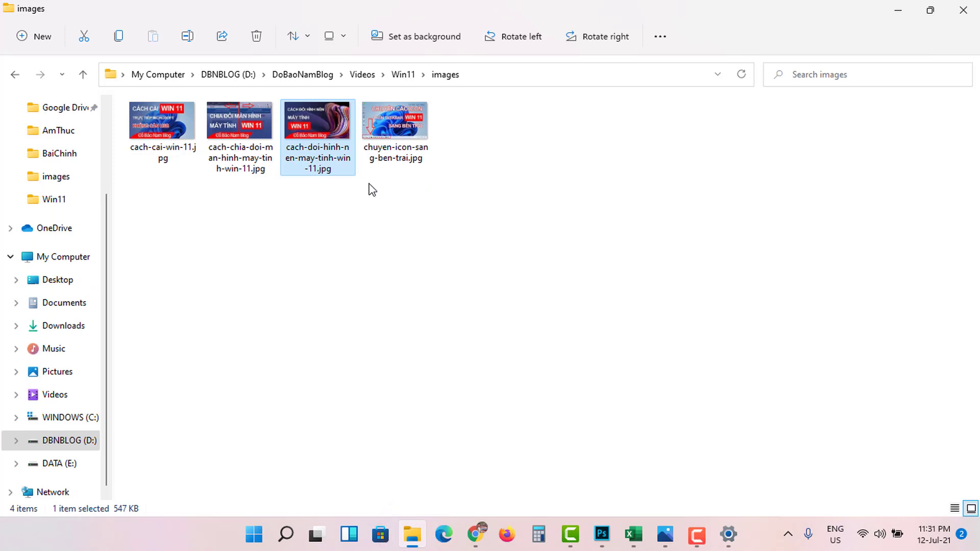
click(396, 75)
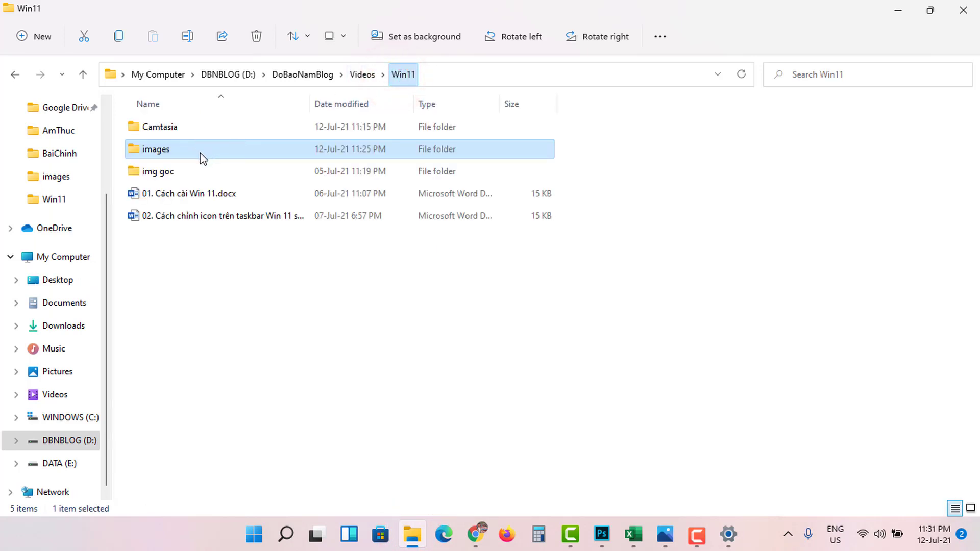
click(161, 171)
double_click(161, 171)
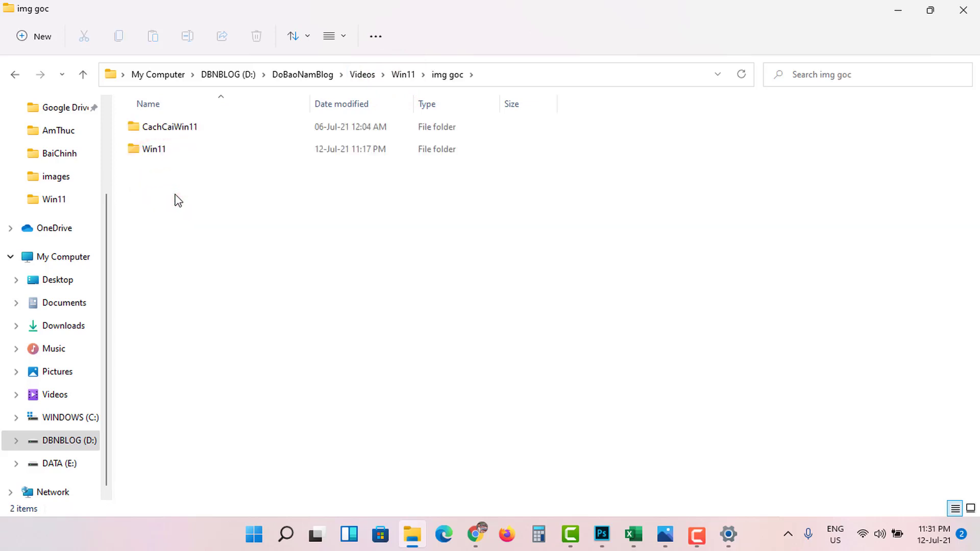
double_click(163, 153)
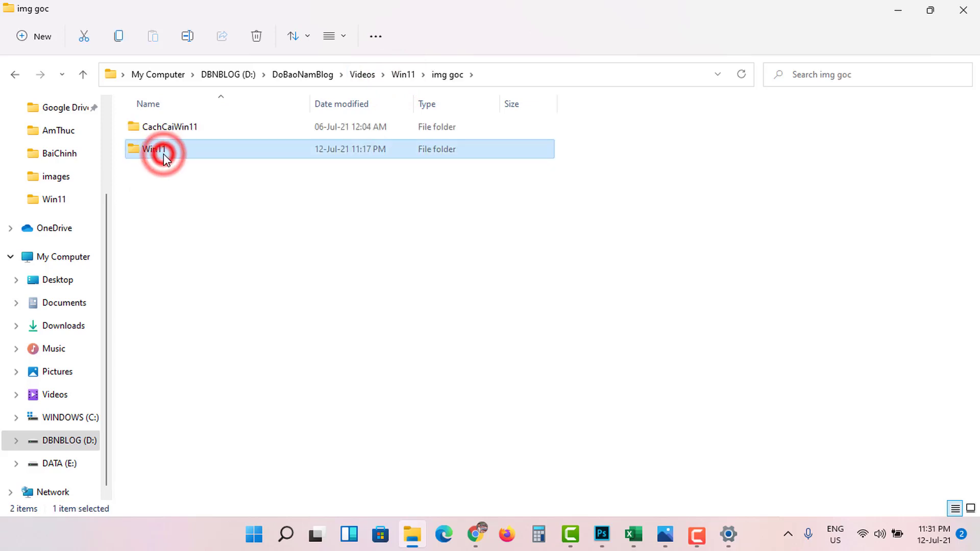
click(263, 248)
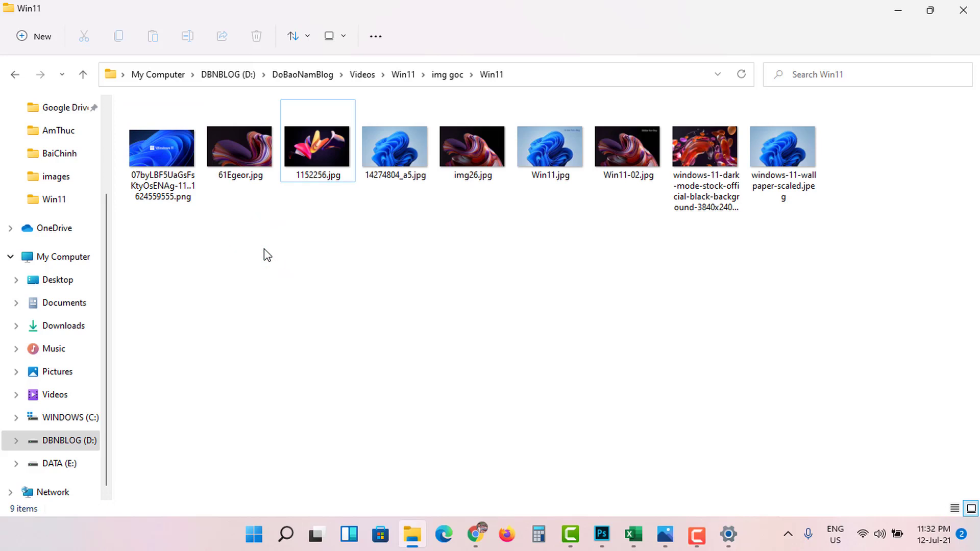
Set 1152256.jpg as the desktop background directly from its folder and minimize the window to show the desktop
mouse_move(323, 145)
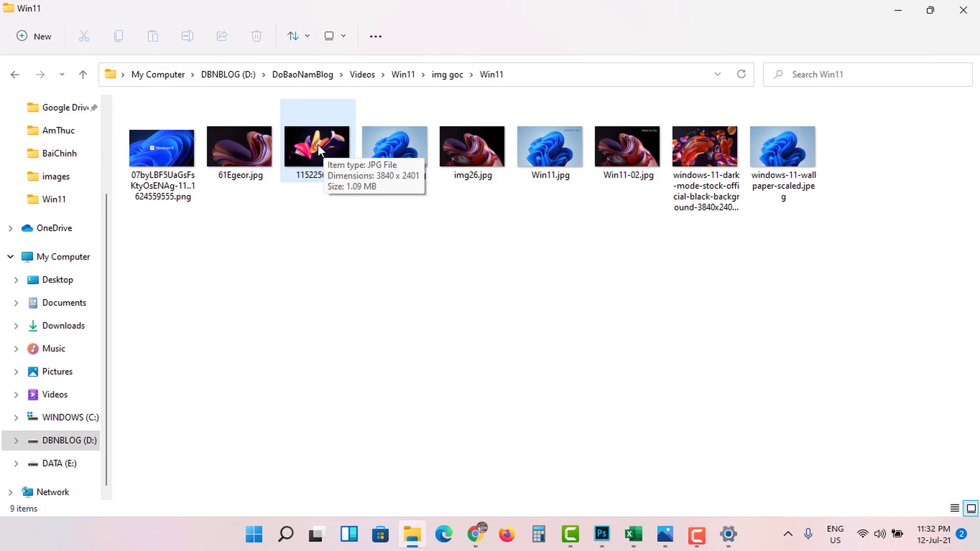
right_click(317, 145)
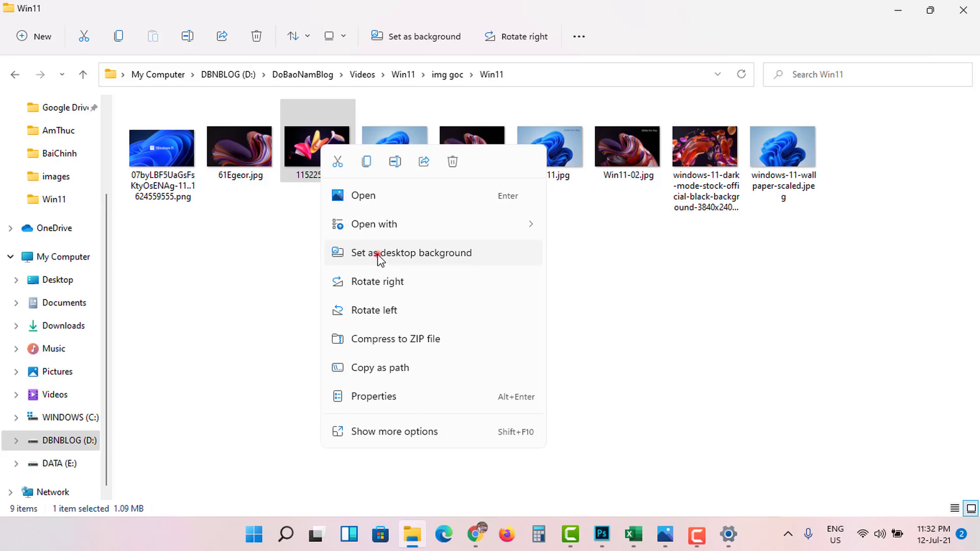
click(377, 254)
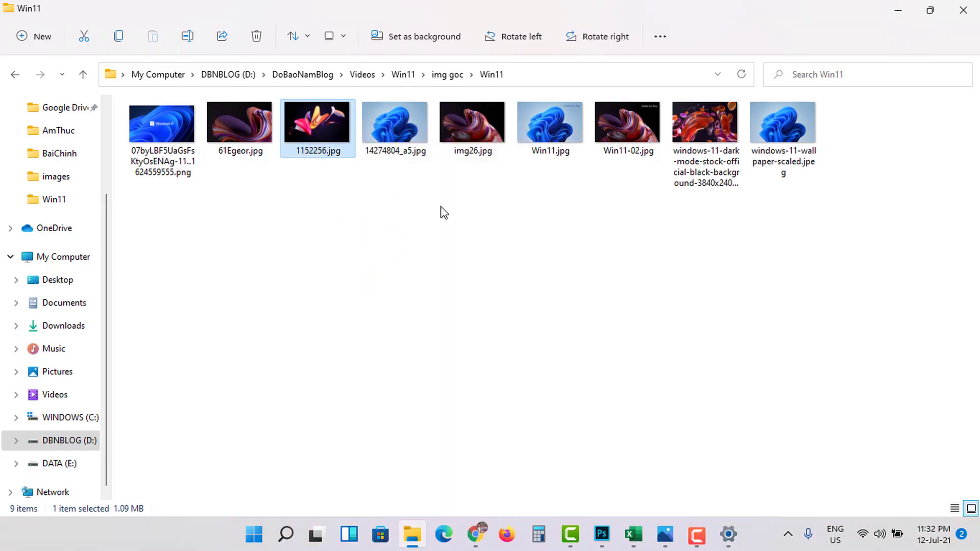
click(898, 11)
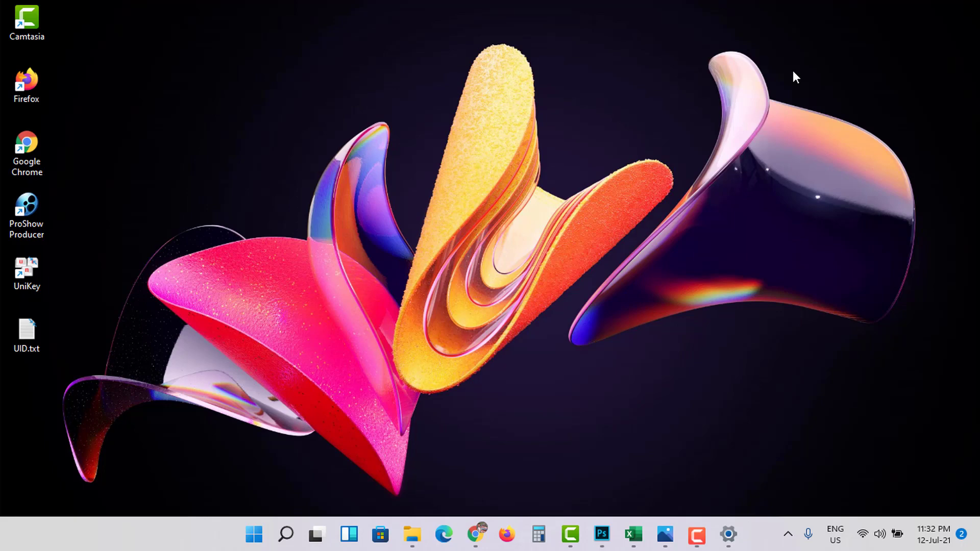
Return to the background settings and change the background type from Picture to Slideshow
click(729, 537)
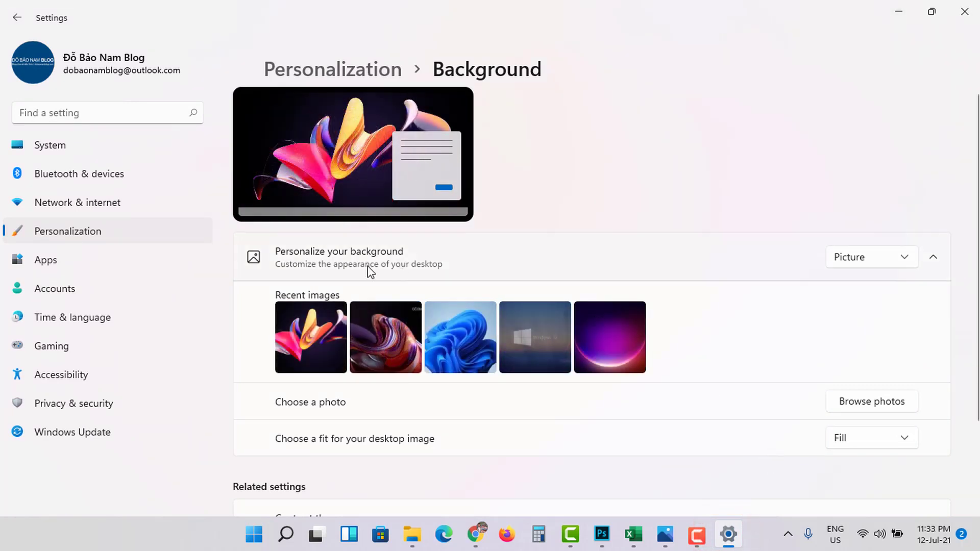
click(868, 258)
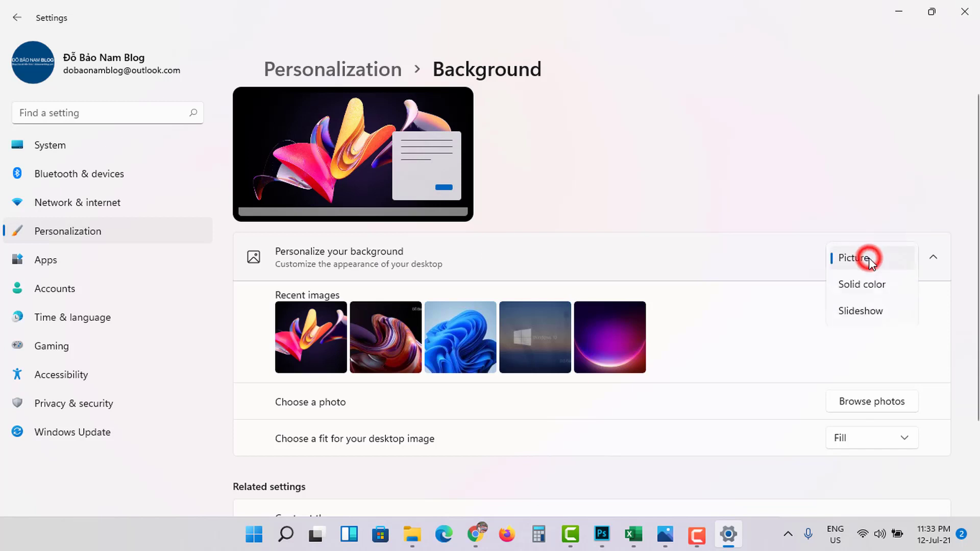
click(862, 315)
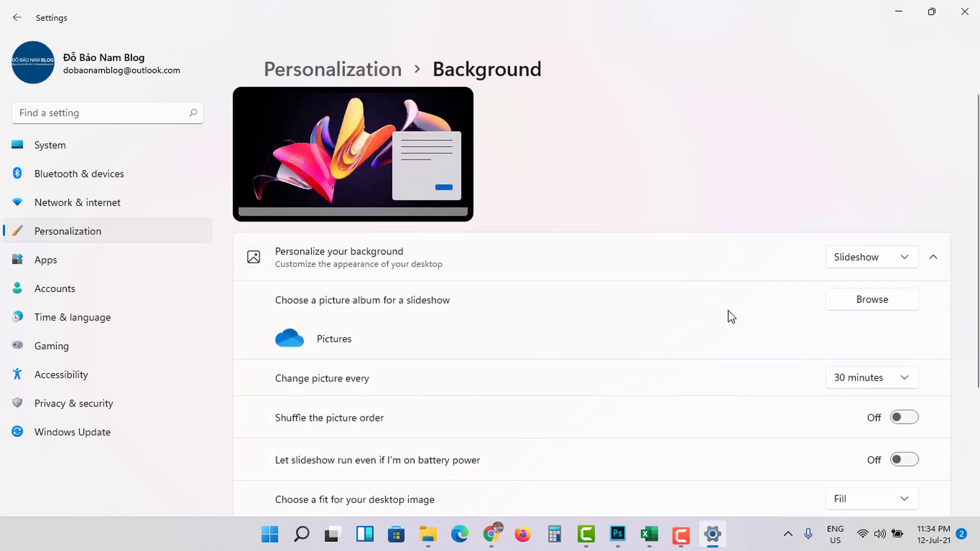
Browse for a slideshow picture album on drive D, opening the Win11 folder inside the blog's Videos folder
click(886, 302)
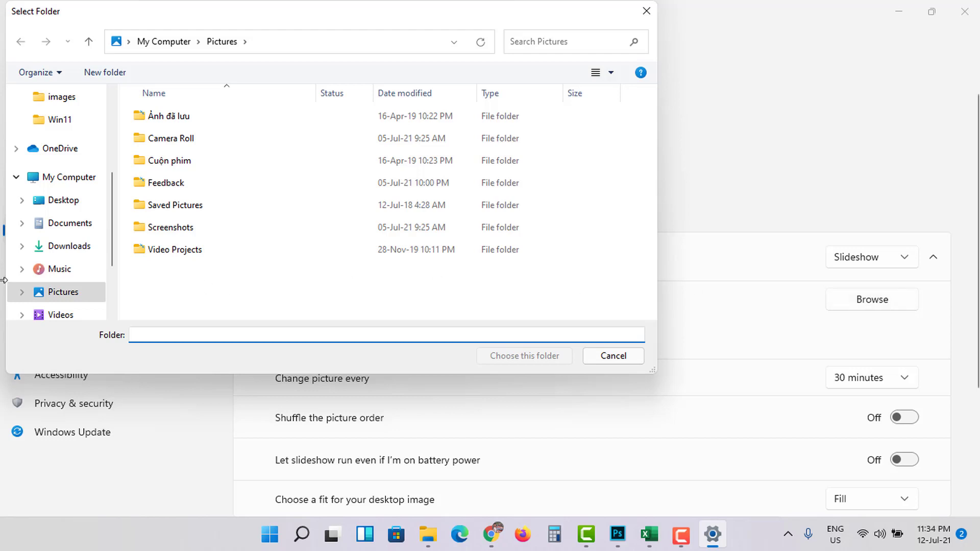
scroll(65, 297, down, 1)
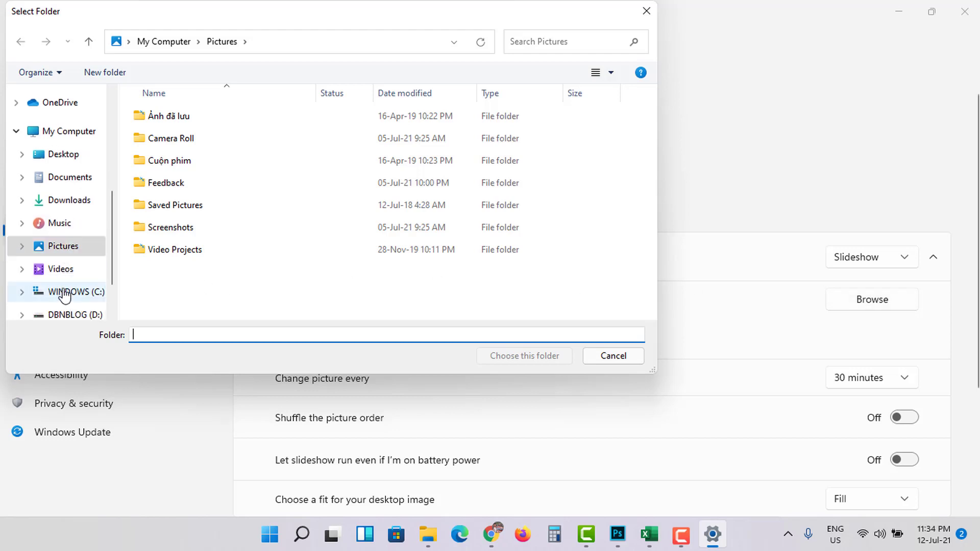
scroll(65, 294, down, 2)
click(75, 263)
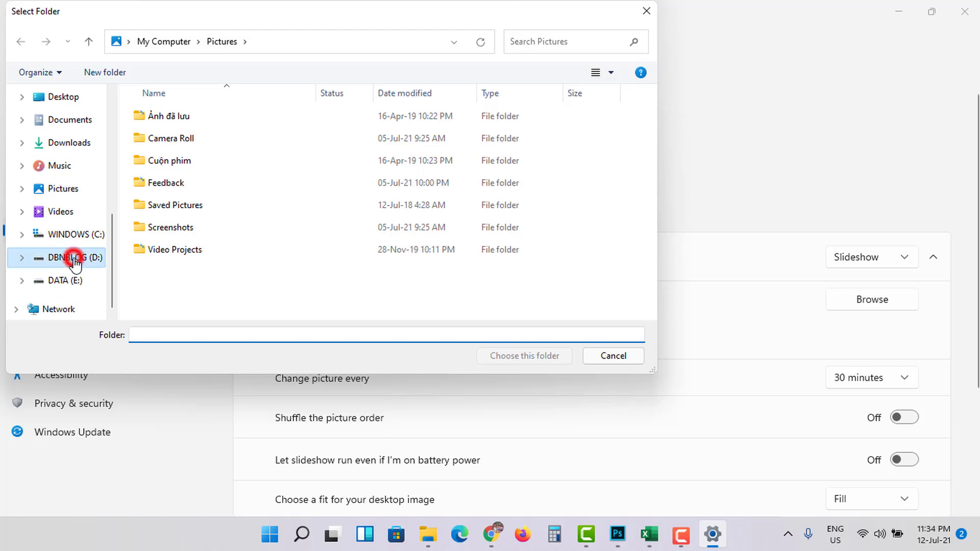
scroll(213, 201, down, 1)
double_click(207, 116)
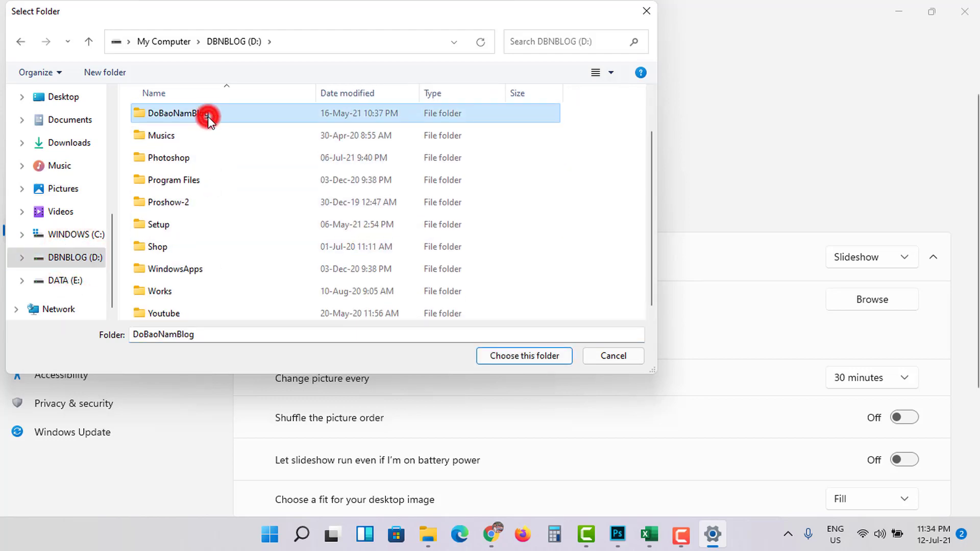
click(168, 251)
double_click(168, 253)
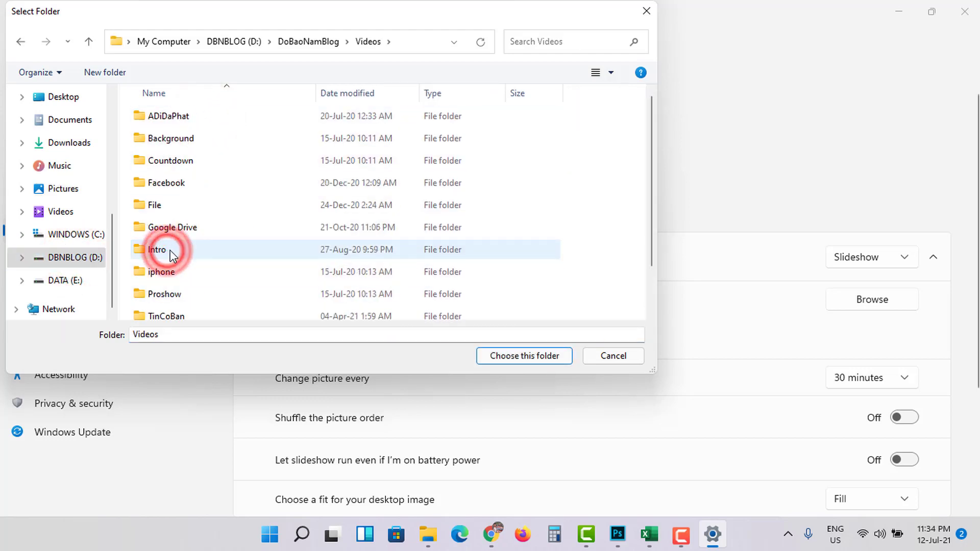
scroll(171, 257, down, 1)
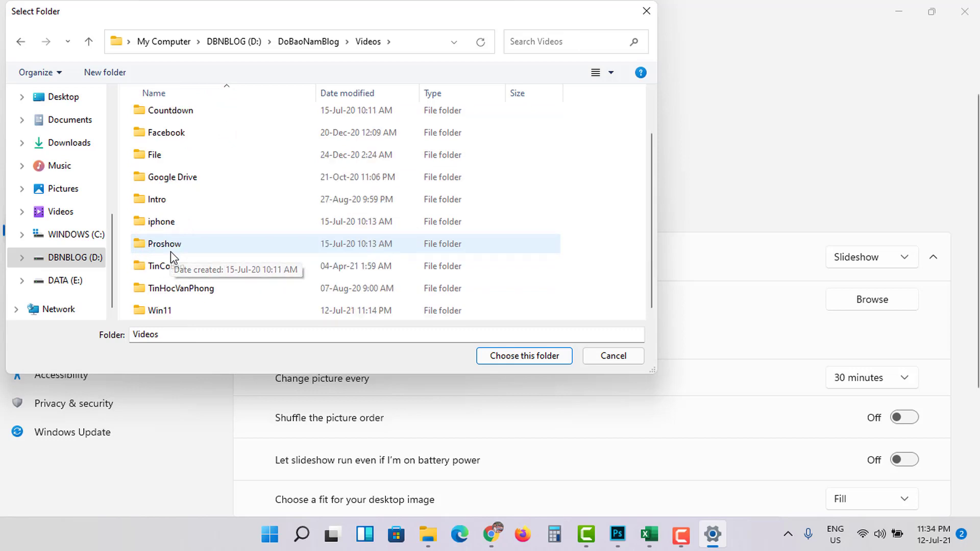
double_click(159, 311)
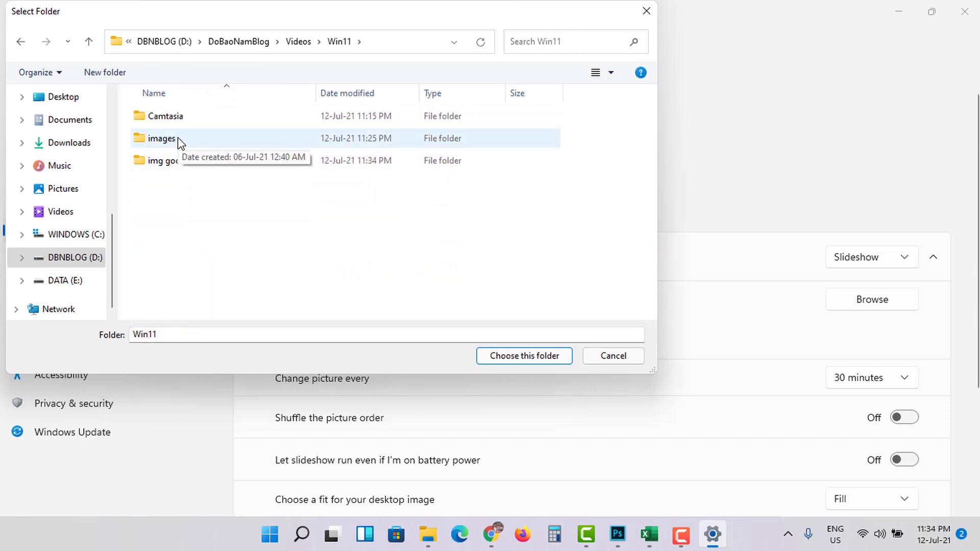
Choose the Slide folder inside img goc as the picture album for the slideshow
double_click(177, 137)
click(344, 40)
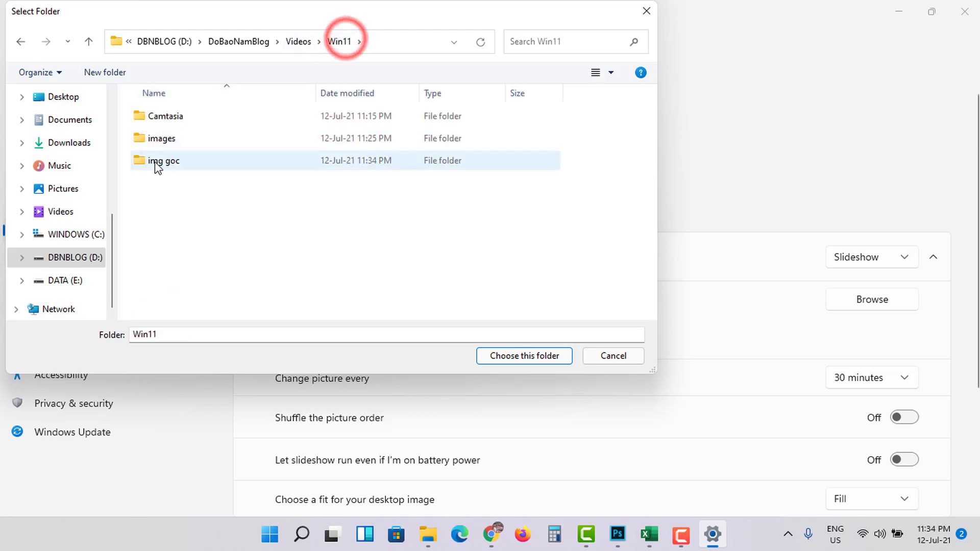
double_click(155, 162)
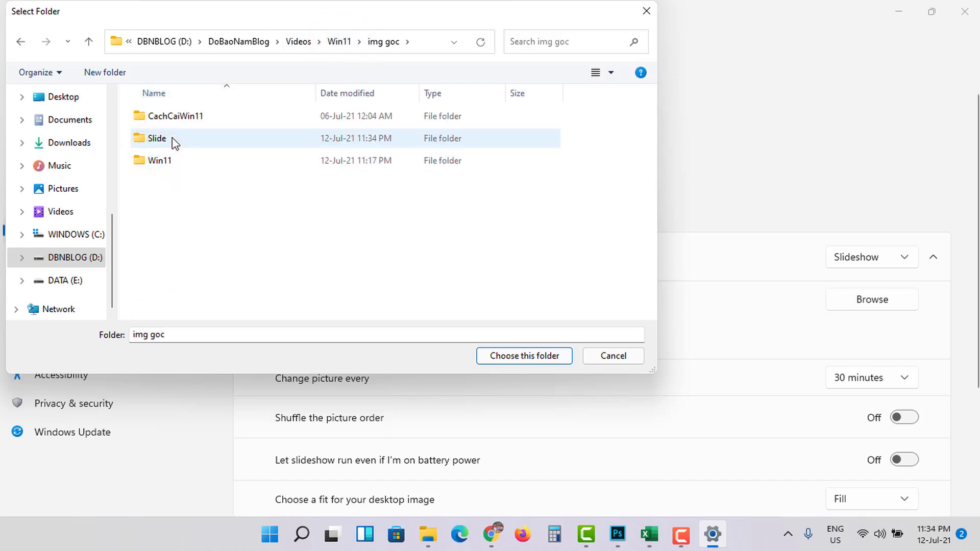
double_click(173, 139)
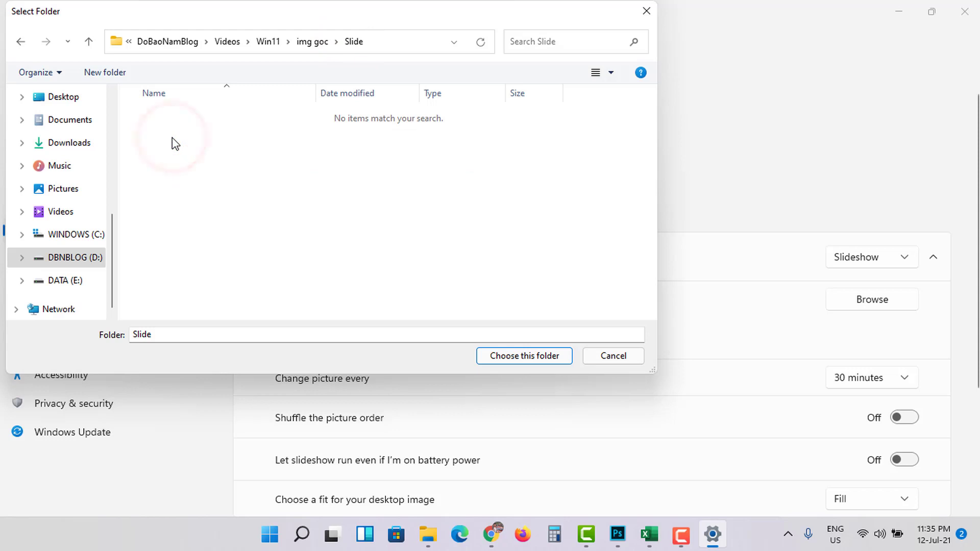
click(529, 362)
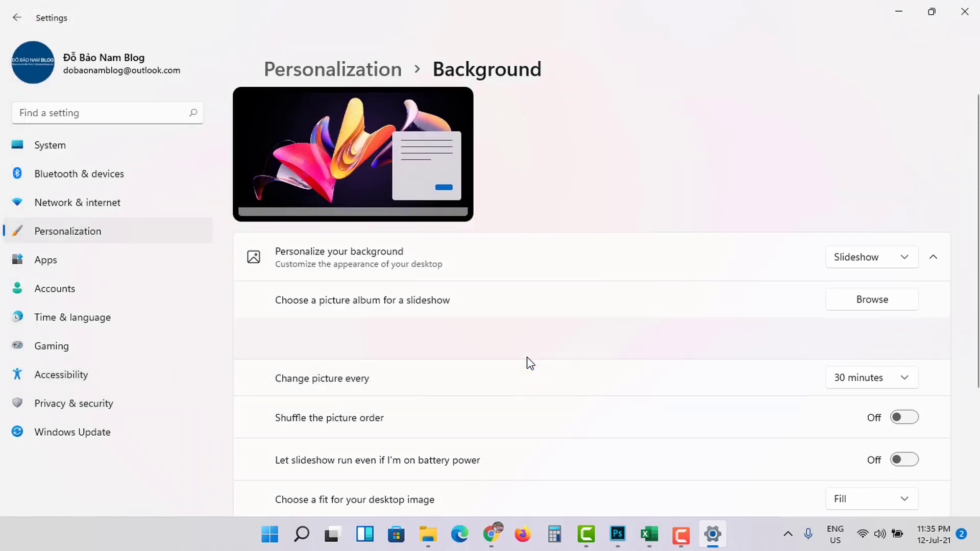
Set the slideshow to change picture every 1 minute and minimize the settings window to show the desktop
click(876, 376)
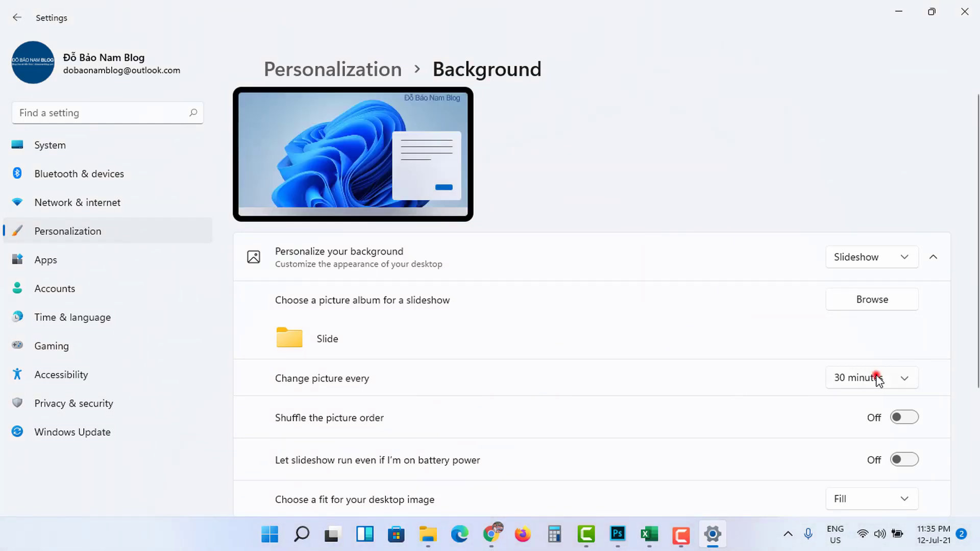
scroll(843, 352, down, 2)
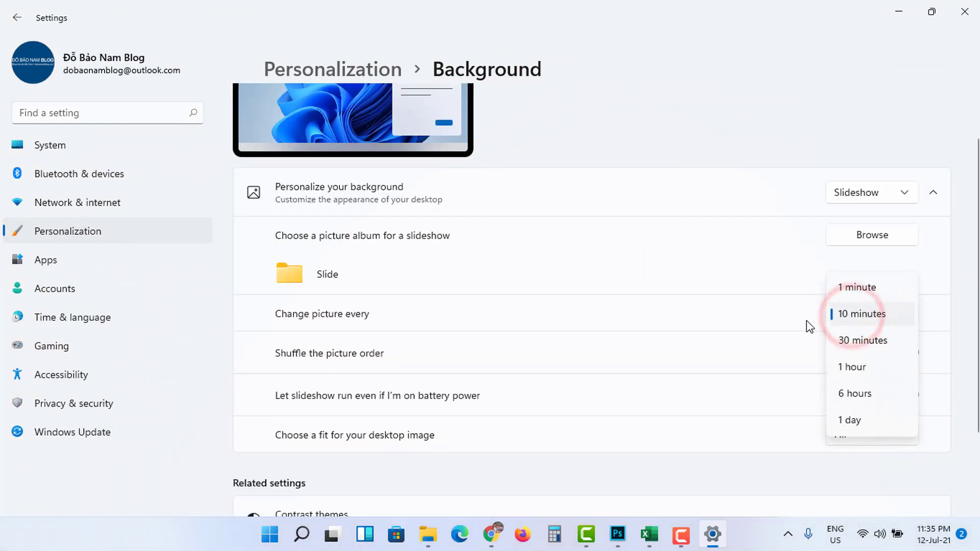
click(862, 289)
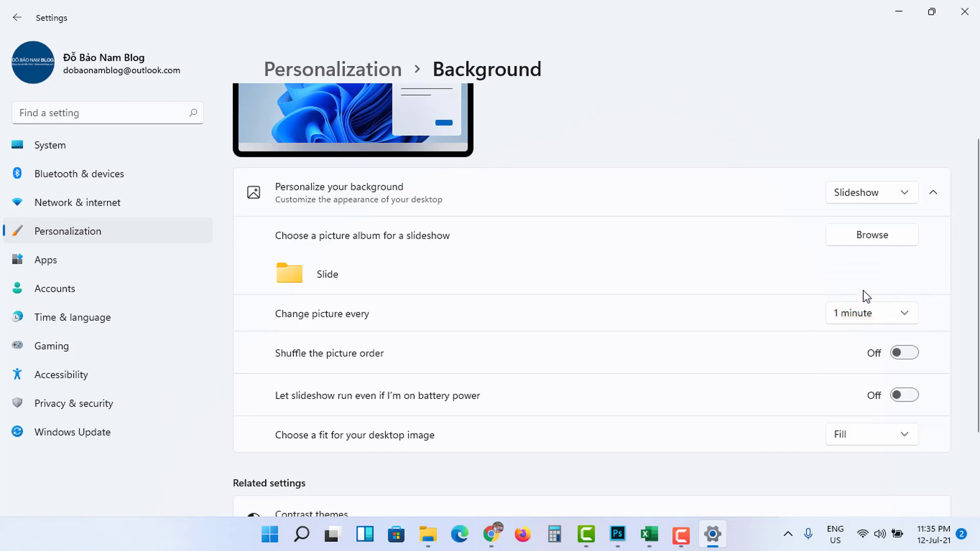
click(898, 14)
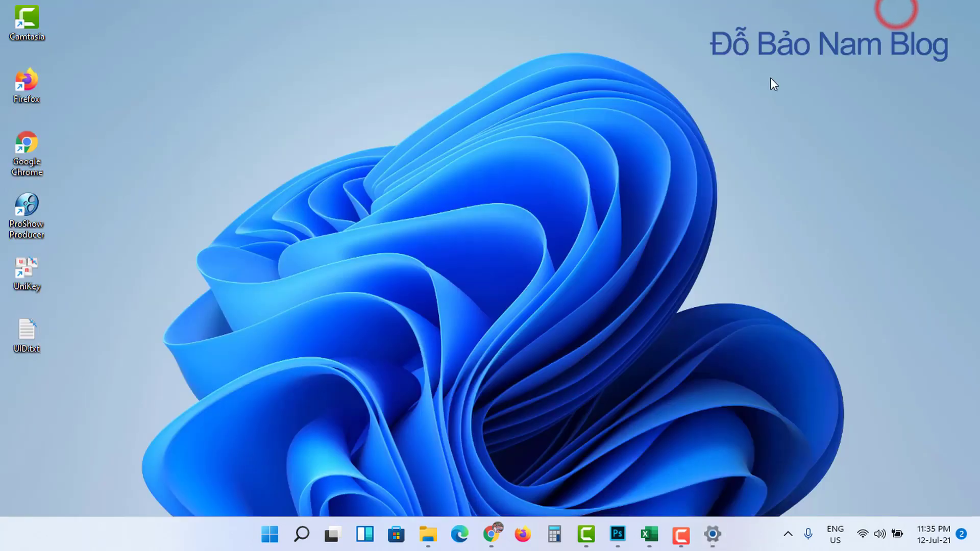